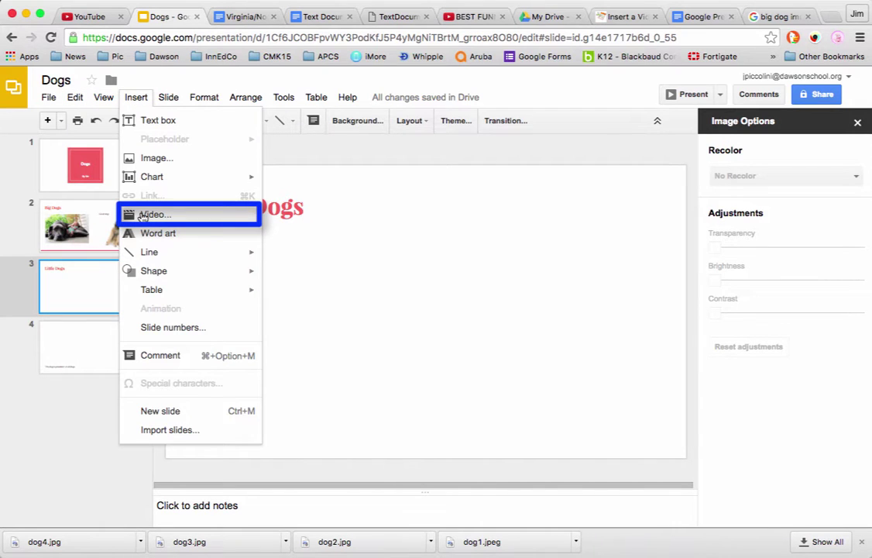
Step: Start inserting a video by URL and copy the share link of the BEST FUNNY DOGS COMPILATION 2015 video from its YouTube page
left_click(141, 216)
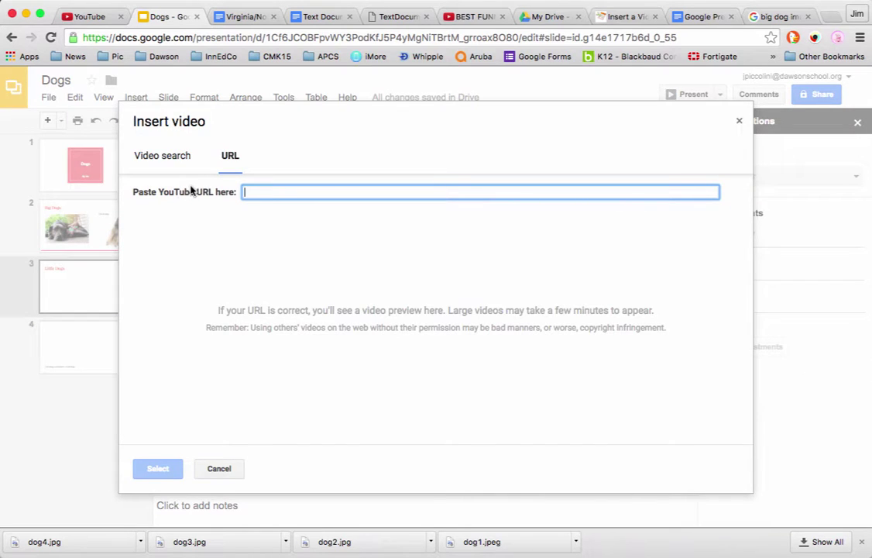
left_click(166, 154)
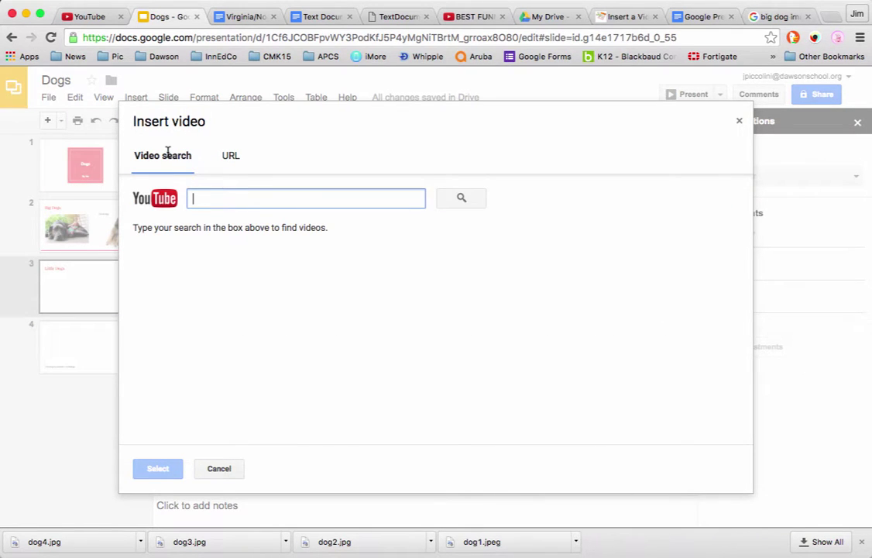
left_click(234, 155)
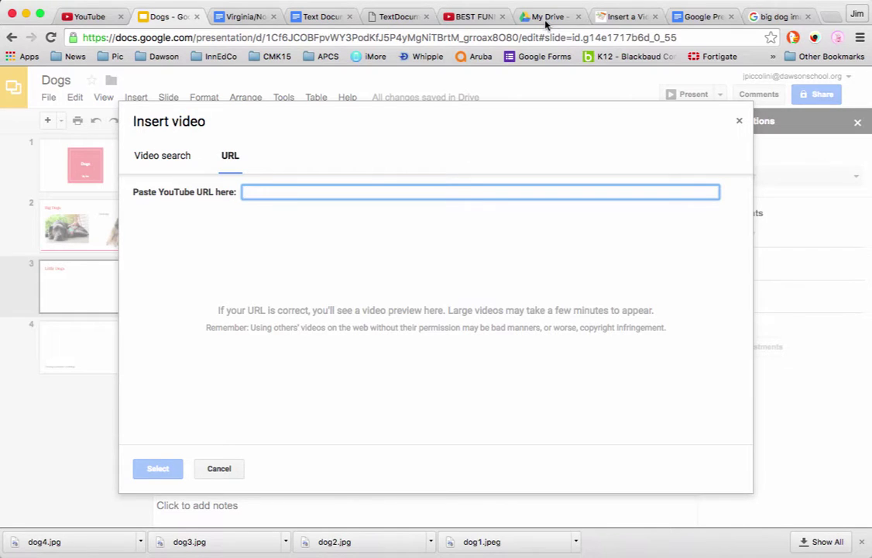
left_click(475, 17)
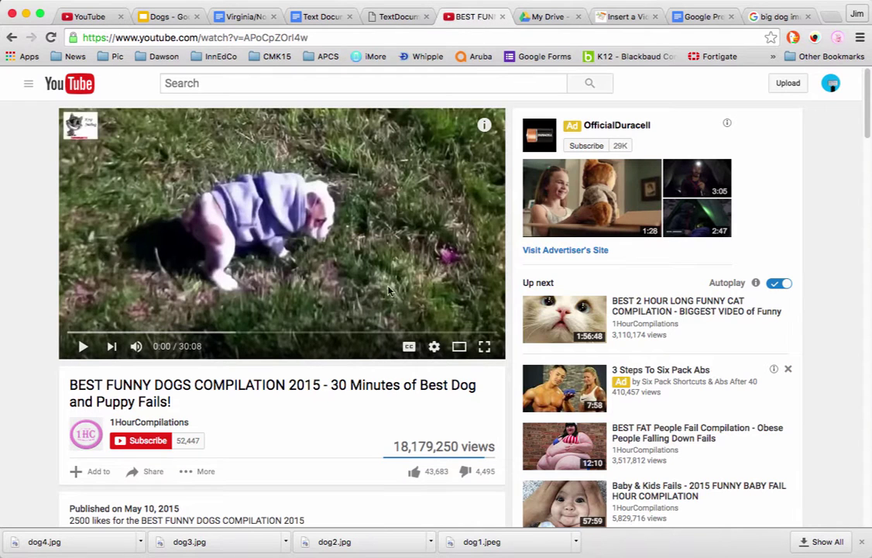
left_click(146, 470)
scroll(292, 425, "down", 4)
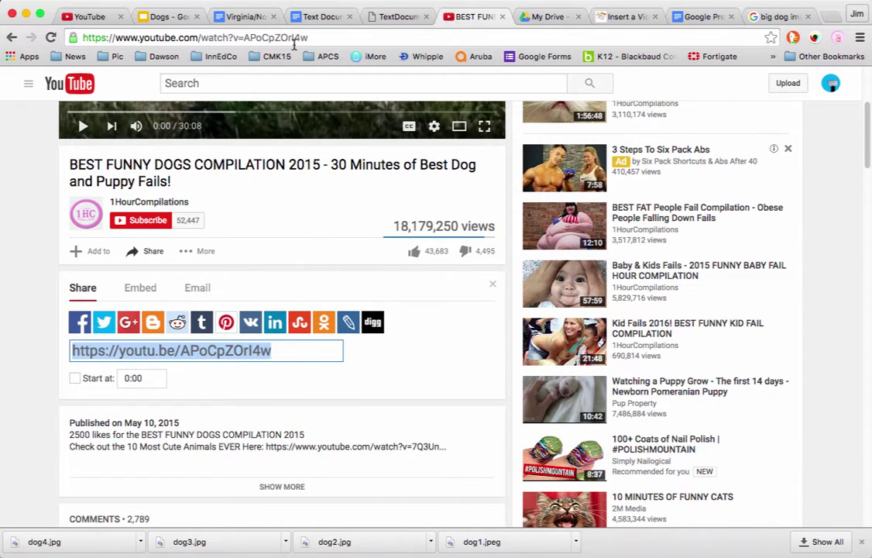
left_click(147, 15)
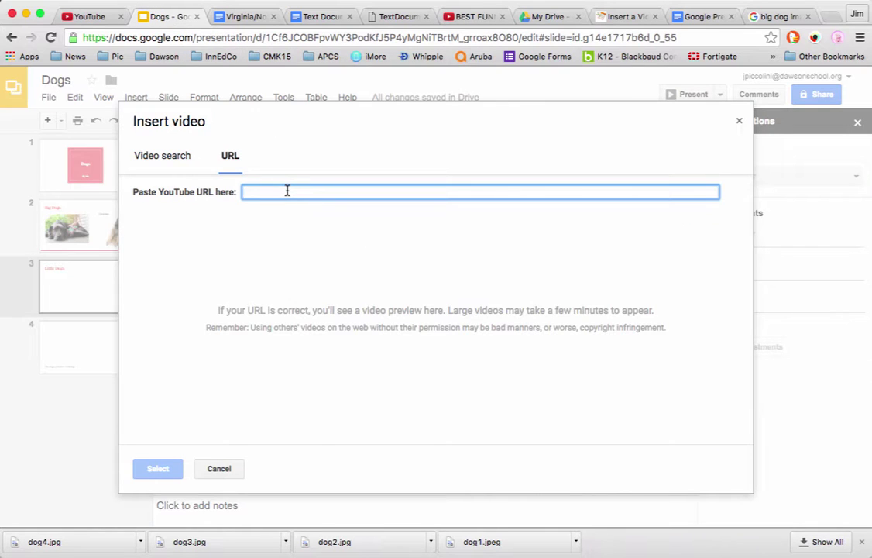
type("https://youtu.be/APoCpZOrl4w")
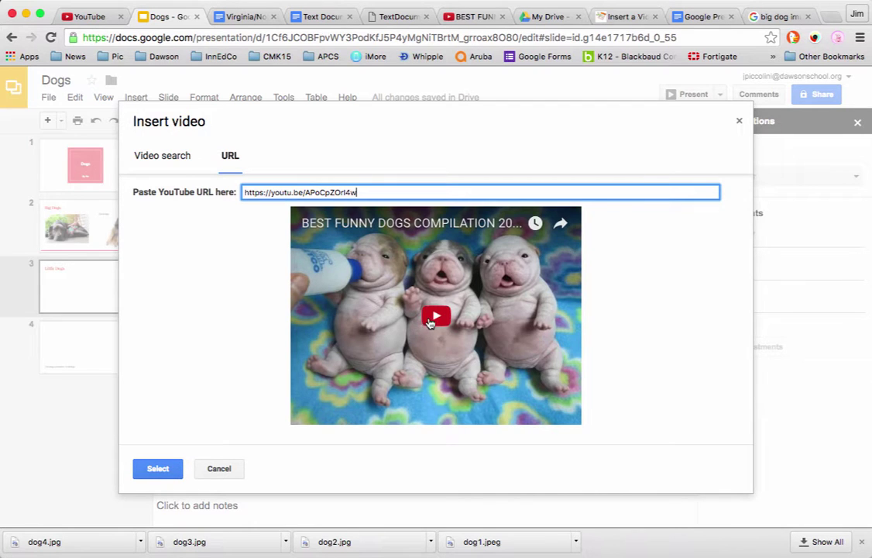
left_click(379, 280)
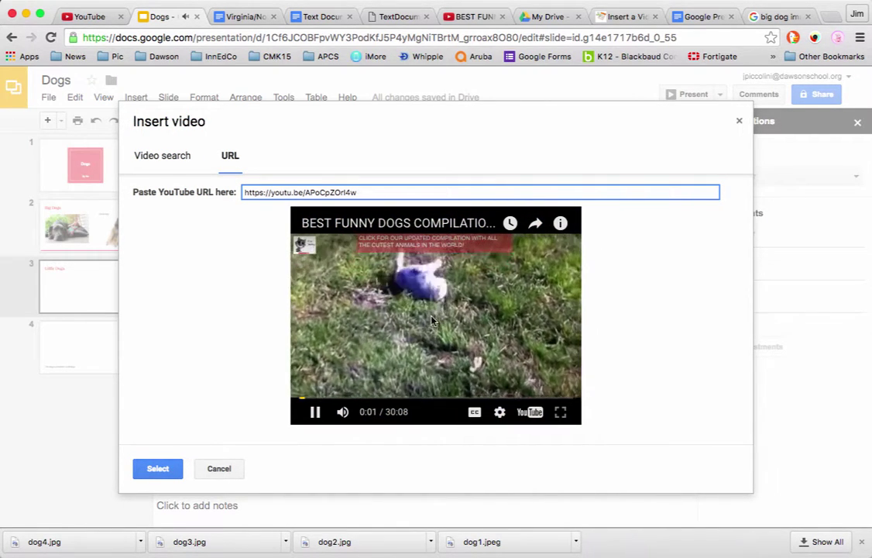
left_click(314, 412)
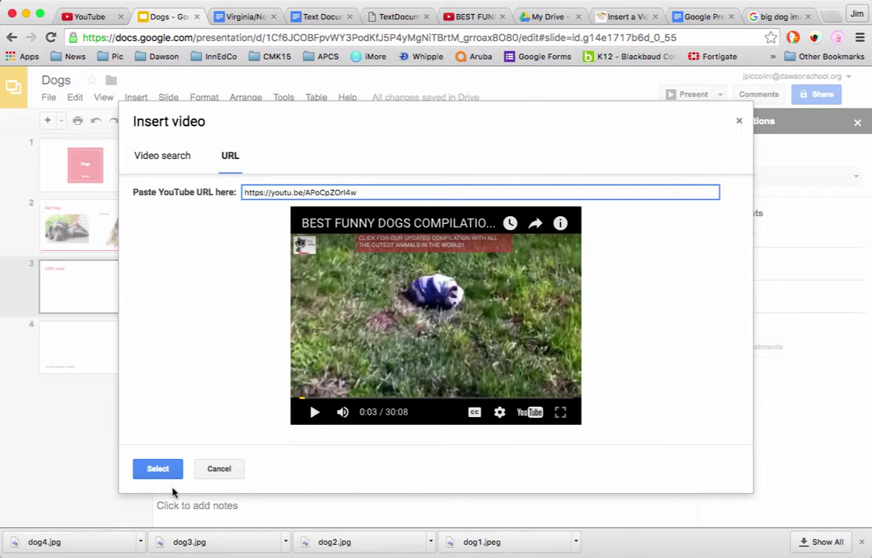
left_click(158, 469)
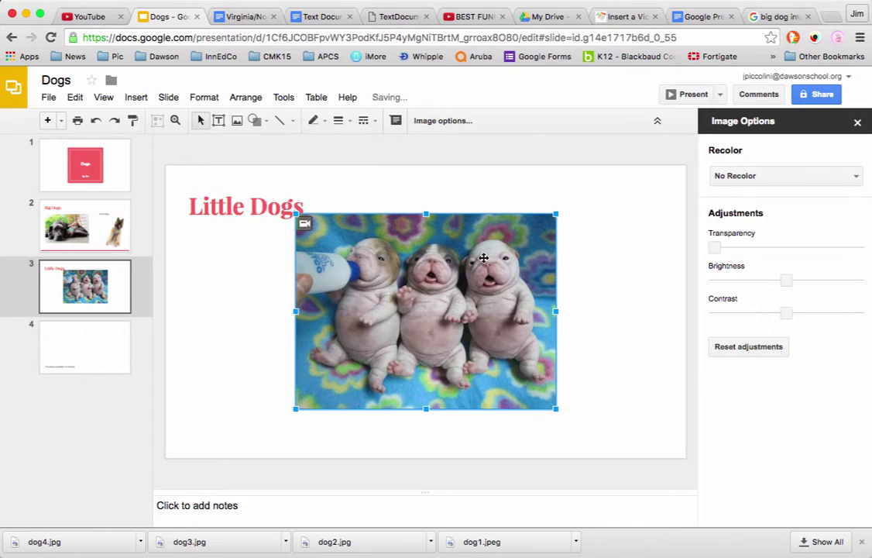
left_click_drag(472, 248, 359, 262)
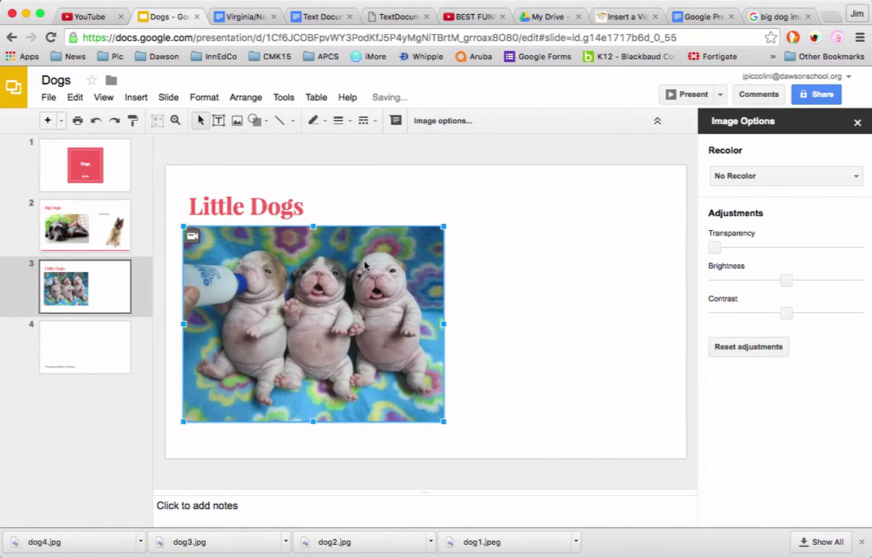
left_click(538, 268)
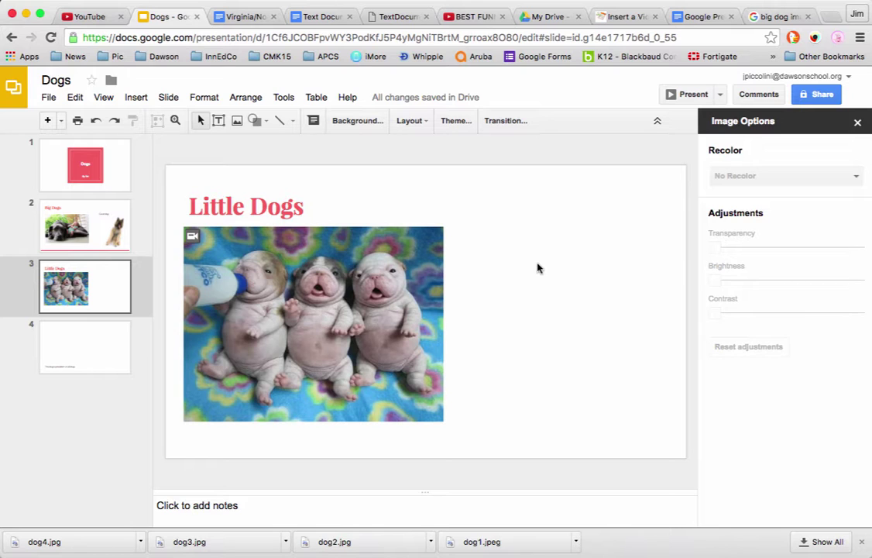
Step: Search YouTube for "cute dogs" from the video insertion and insert "Cute Dogs And Adorable Babies: Compilation" on the Little Dogs slide
left_click(136, 100)
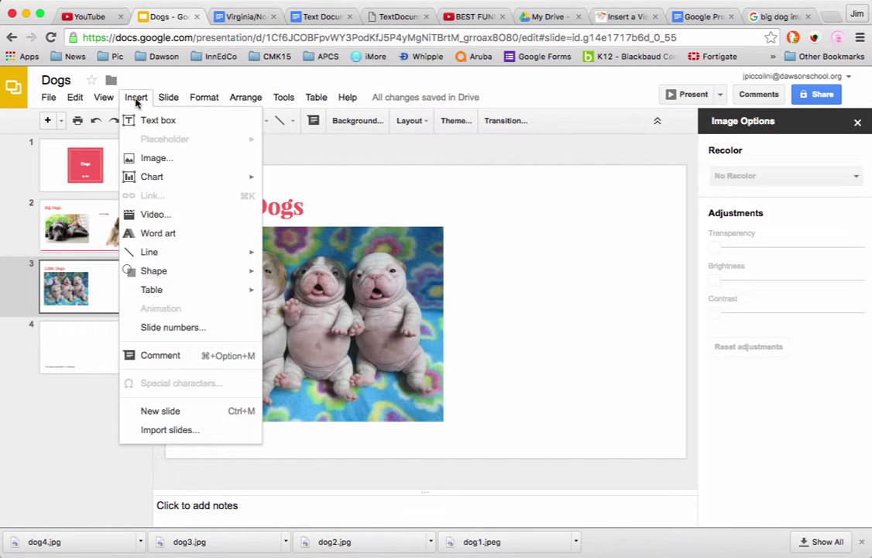
left_click(124, 213)
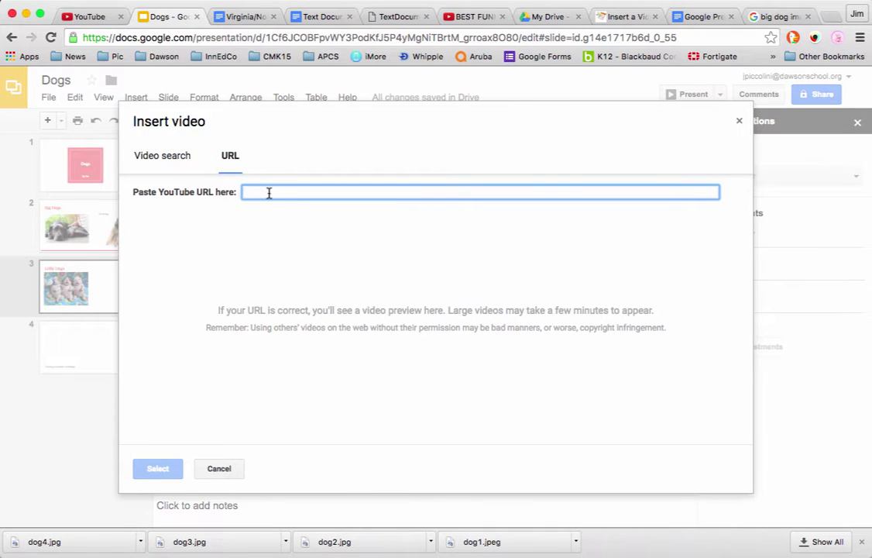
left_click(165, 159)
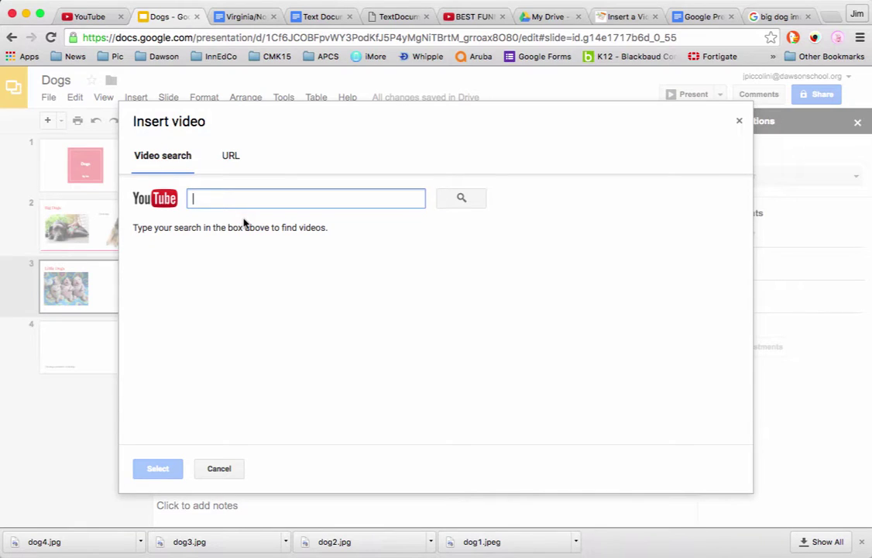
type("cute dogs")
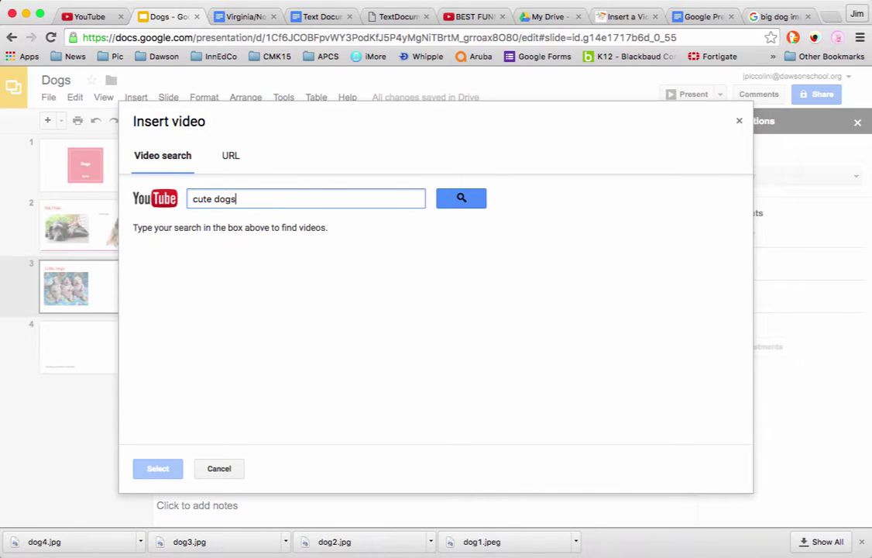
key("Return")
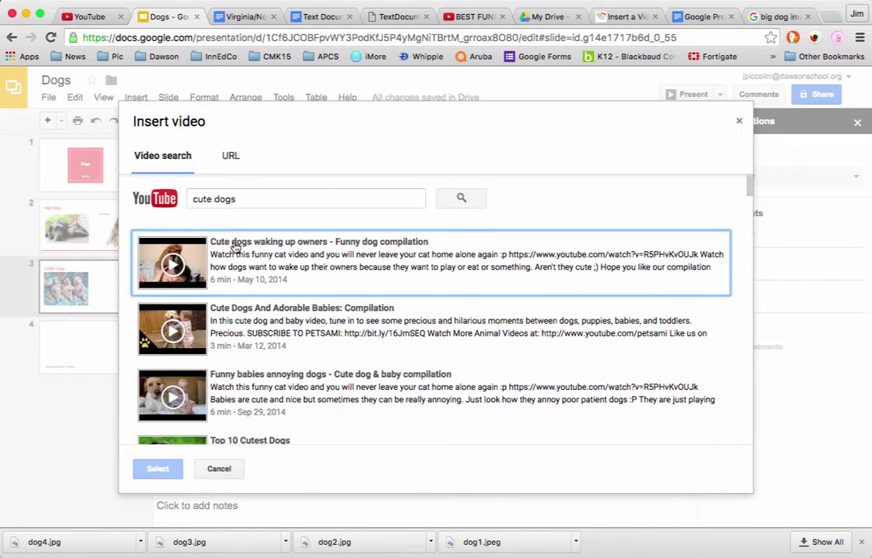
left_click(229, 314)
left_click(160, 468)
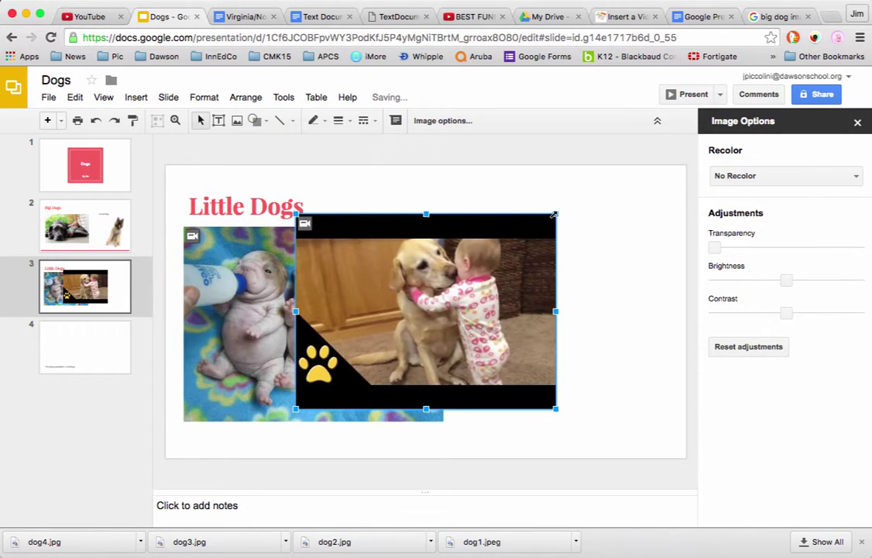
Step: Shrink the dog-and-baby video and move it to the right of the puppy video
left_click_drag(556, 213, 508, 249)
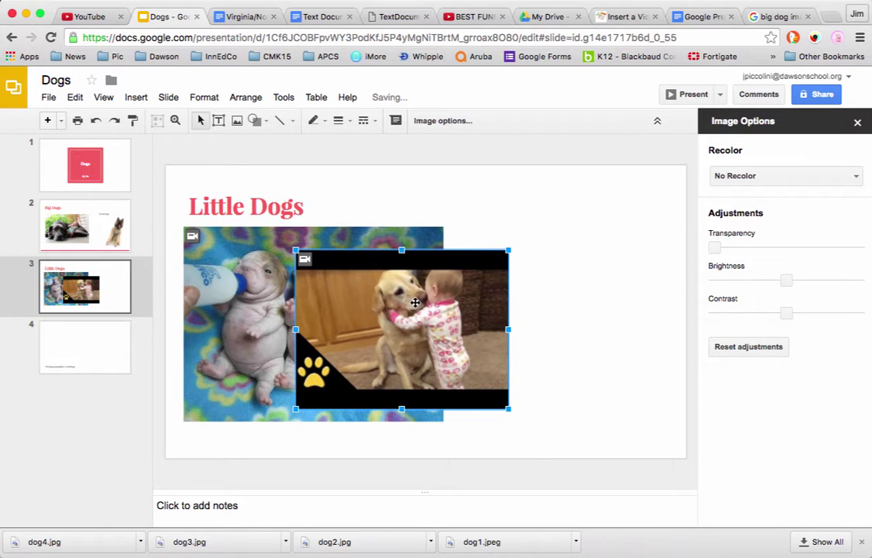
left_click_drag(415, 302, 583, 295)
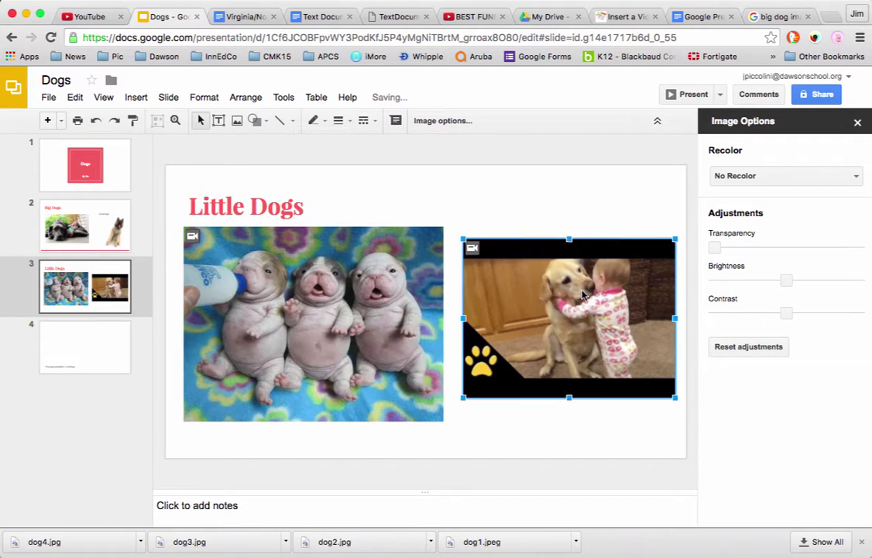
left_click(552, 200)
left_click(509, 423)
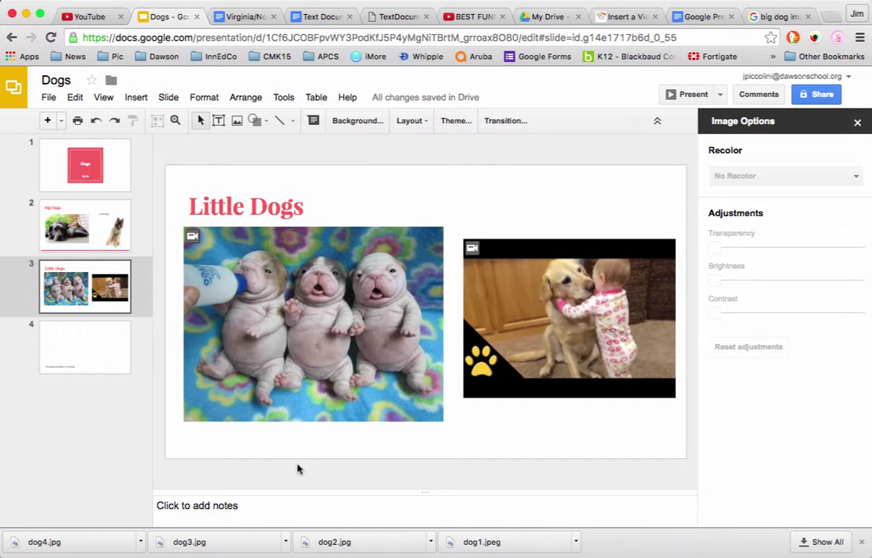
Step: Go to slide 4 and copy the page address of the BEST FUNNY DOGS COMPILATION 2015 video from YouTube
left_click(91, 340)
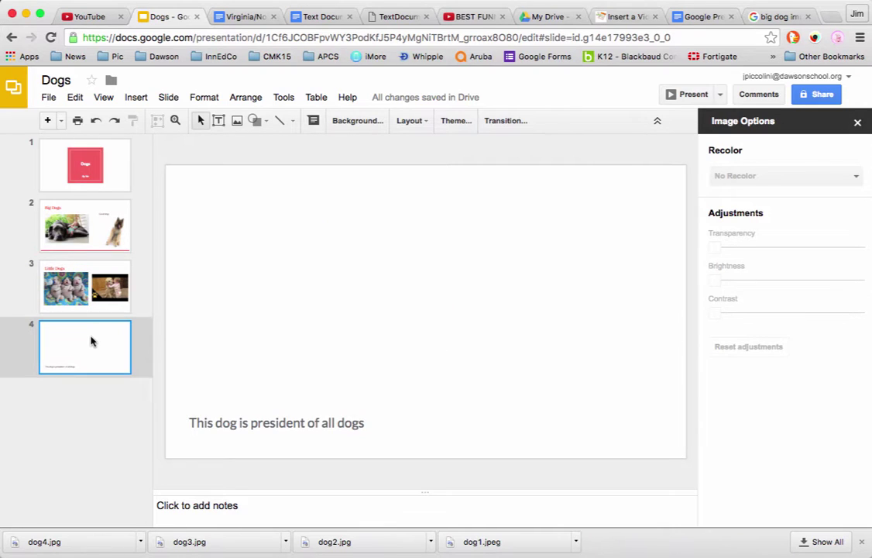
left_click(472, 17)
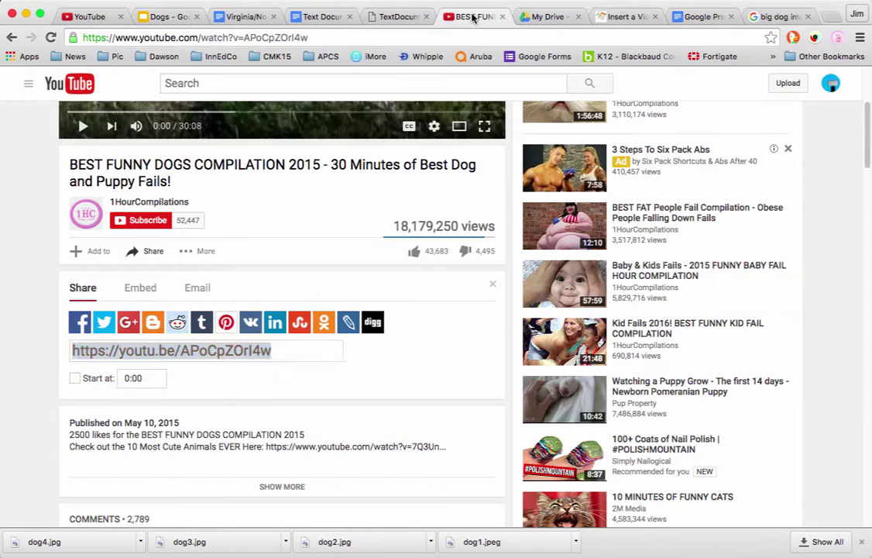
scroll(314, 178, "up", 5)
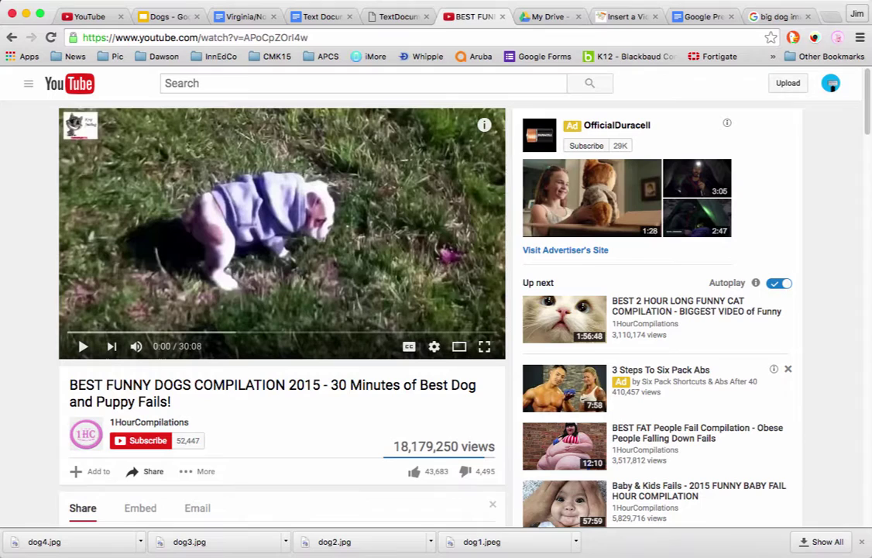
left_click(294, 36)
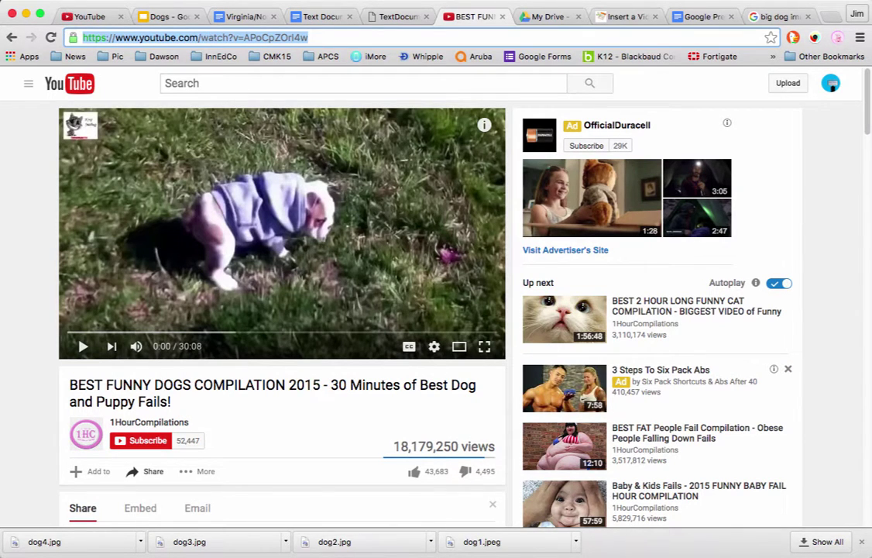
left_click(143, 17)
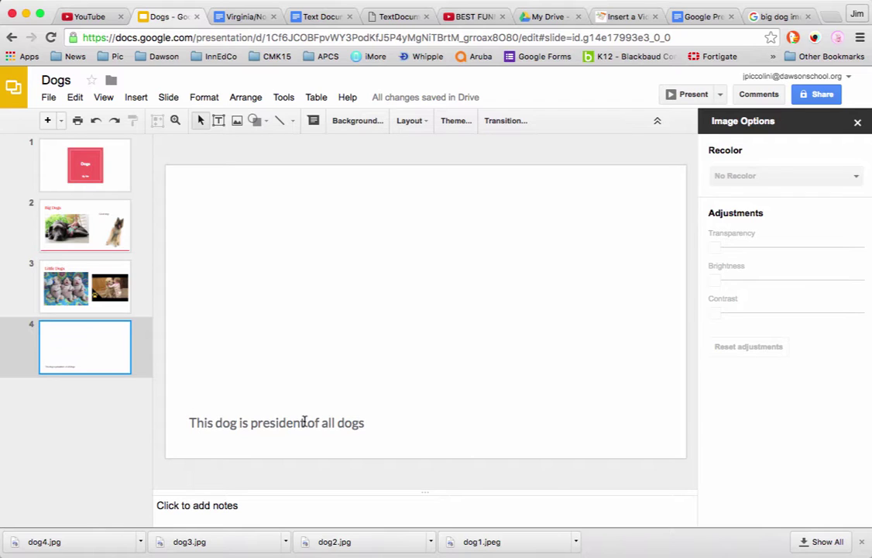
left_click(369, 425)
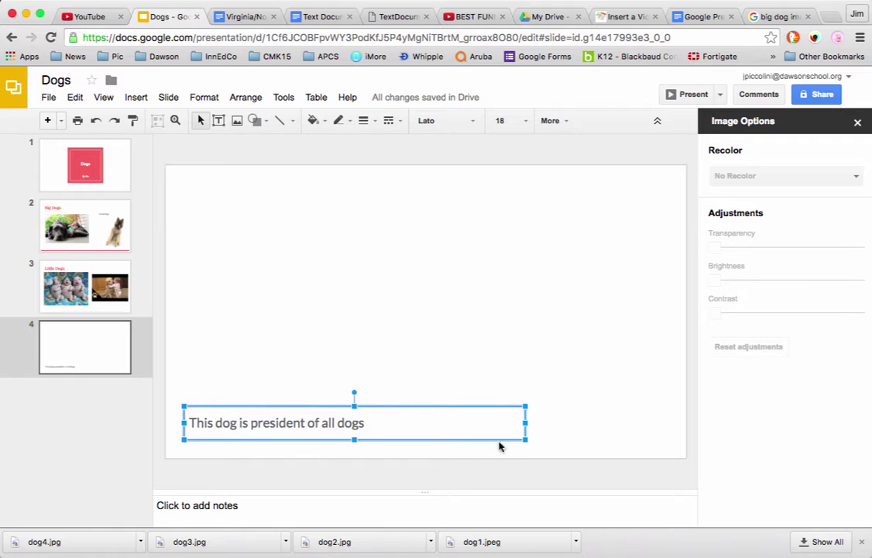
left_click_drag(525, 439, 668, 442)
left_click(364, 424)
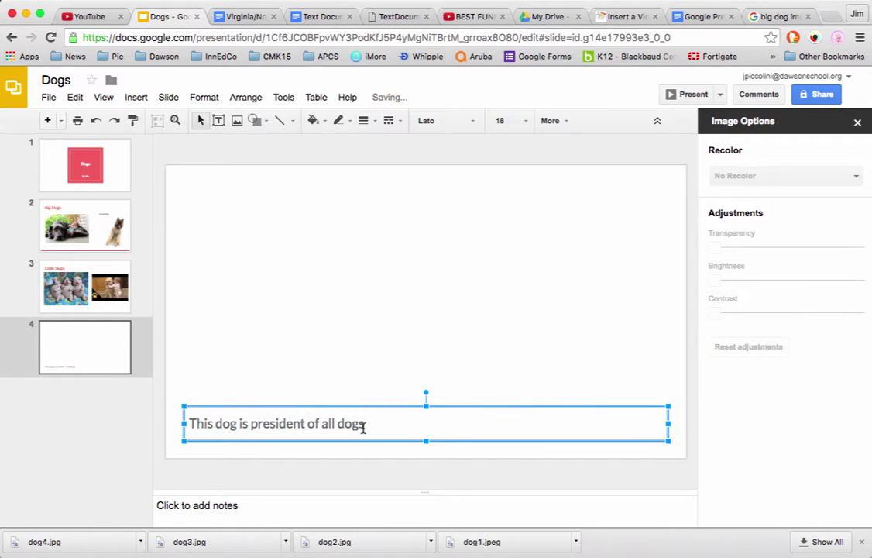
key("Return")
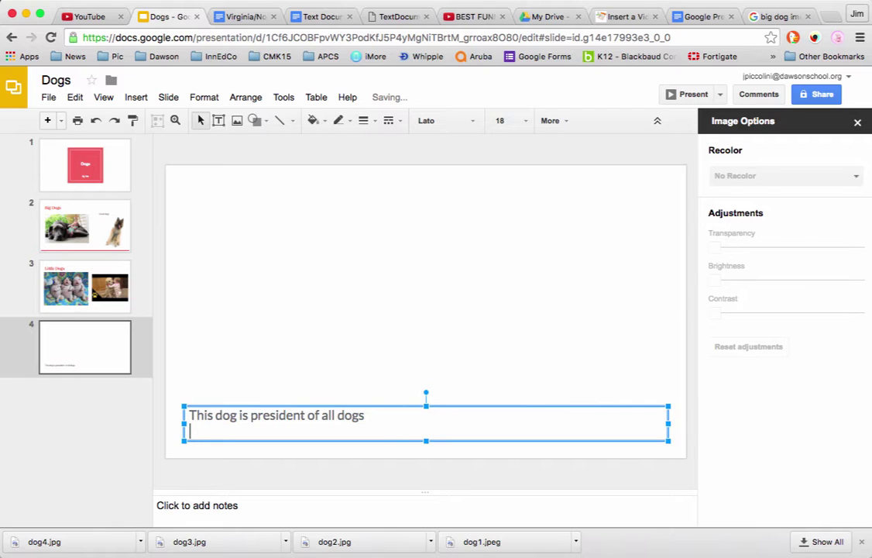
type("https://www.youtube.com/watch?v=APoCpZOrI4w")
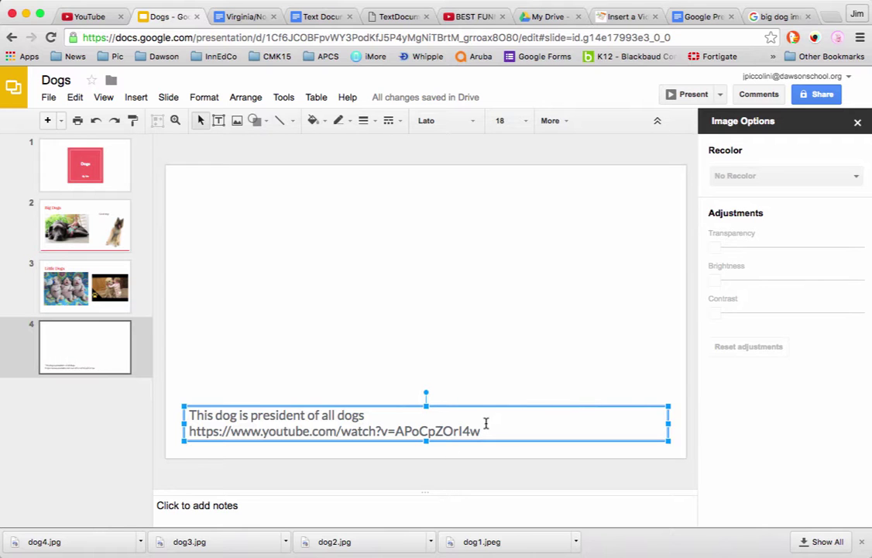
Step: Turn the YouTube address below slide 4's caption into a hyperlink
left_click_drag(482, 432, 187, 431)
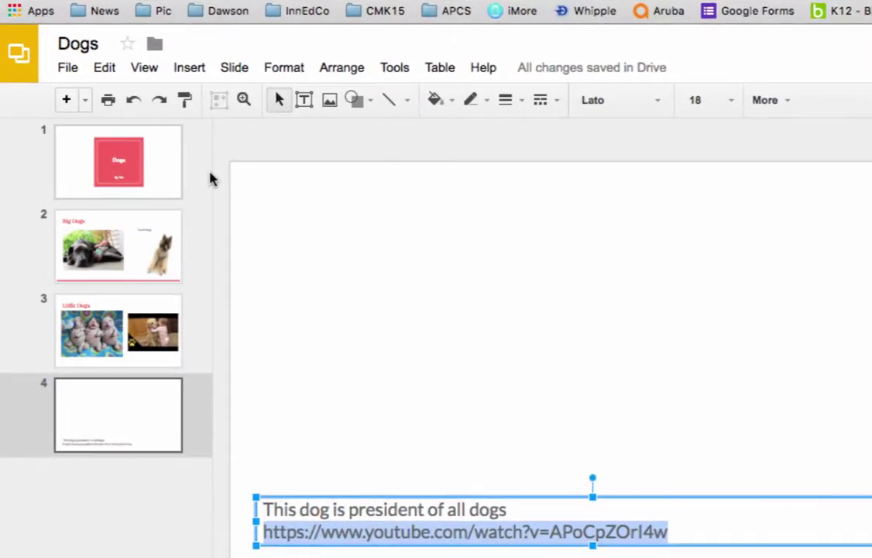
left_click(185, 69)
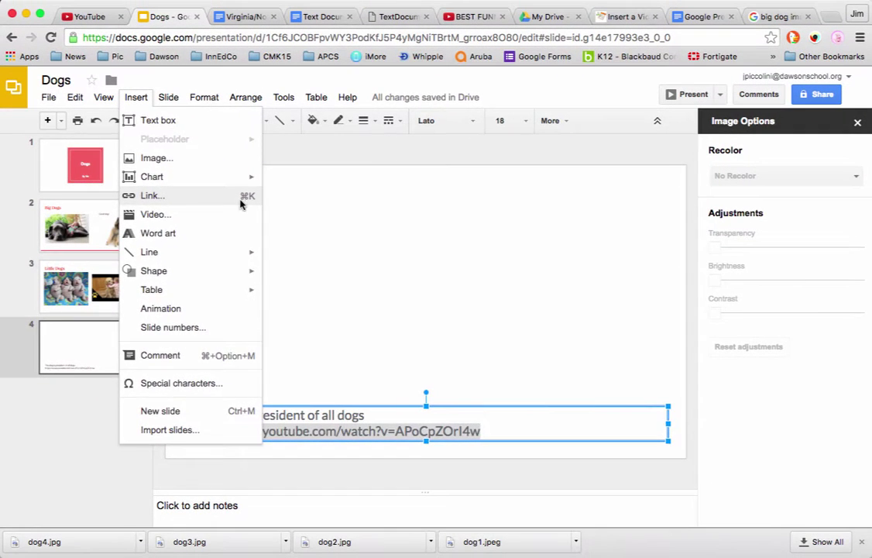
left_click(402, 224)
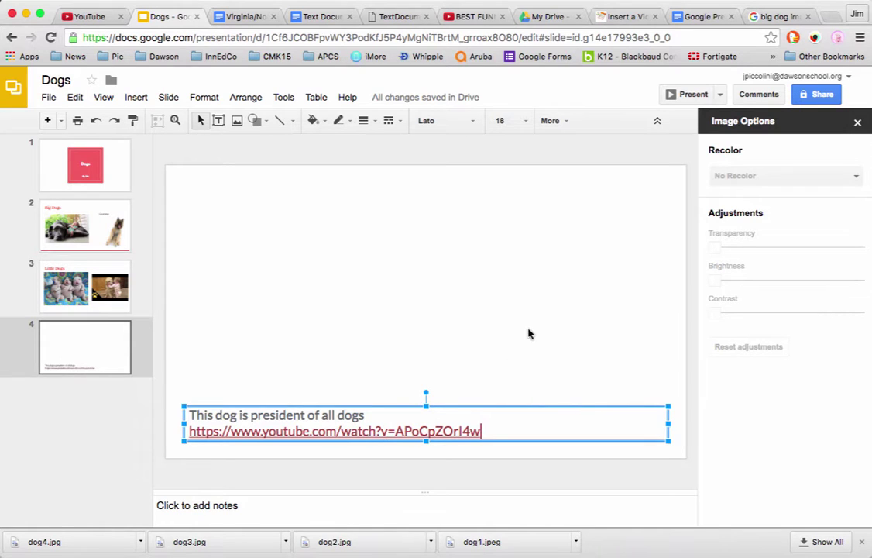
left_click(514, 307)
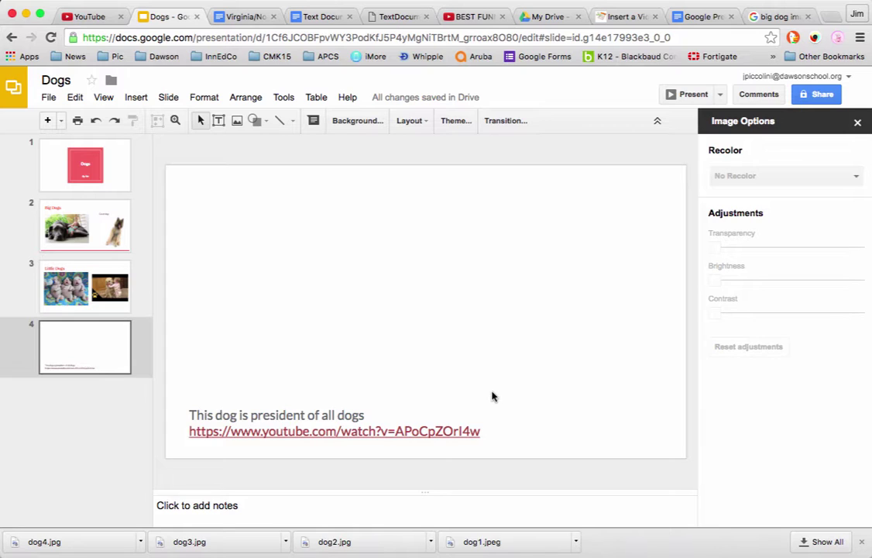
left_click(485, 434)
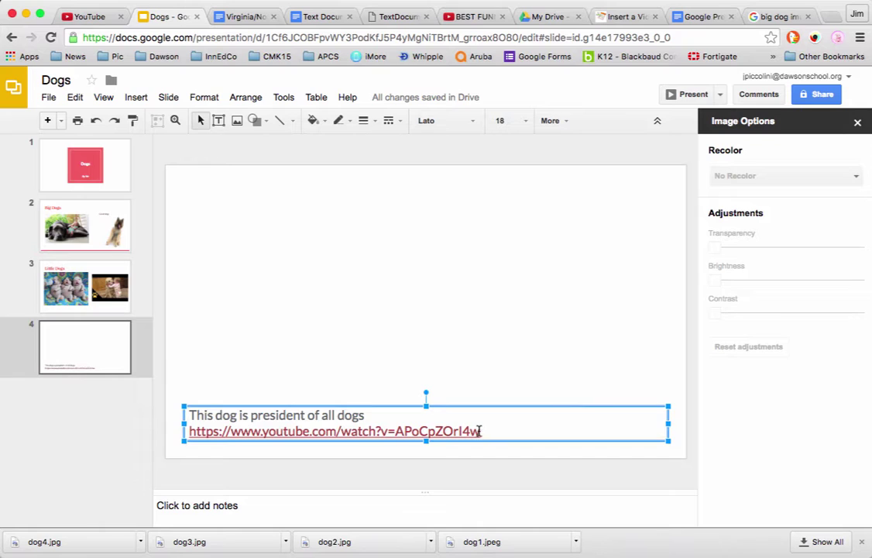
Step: Delete the YouTube address from the line below slide 4's caption
left_click_drag(480, 431, 188, 432)
key("BackSpace")
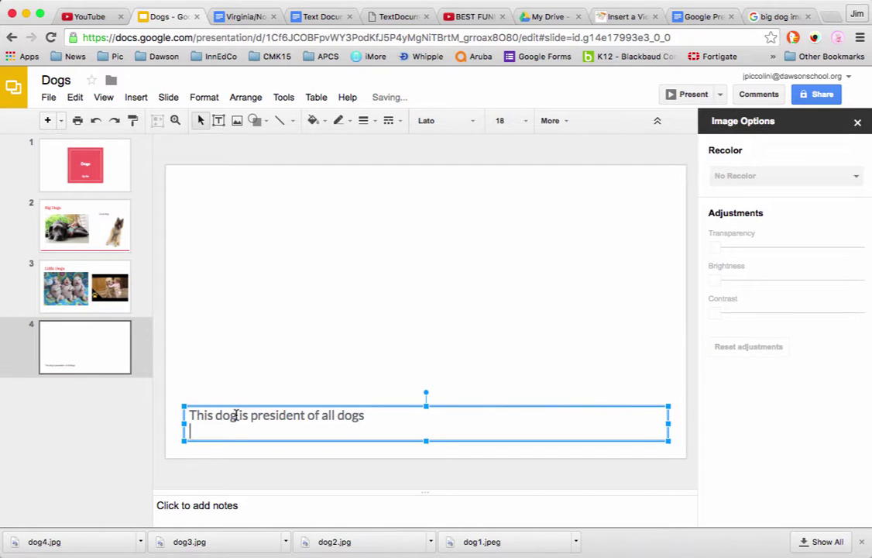
left_click_drag(236, 415, 177, 418)
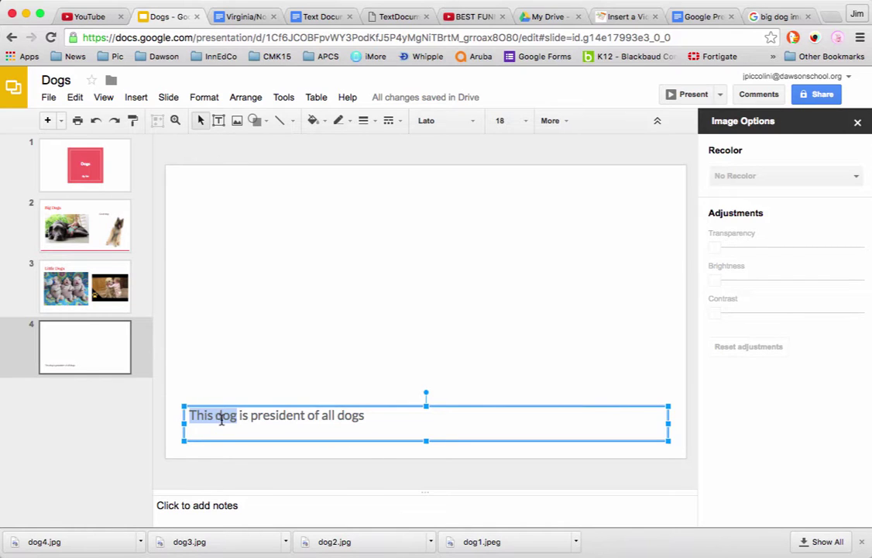
left_click(133, 98)
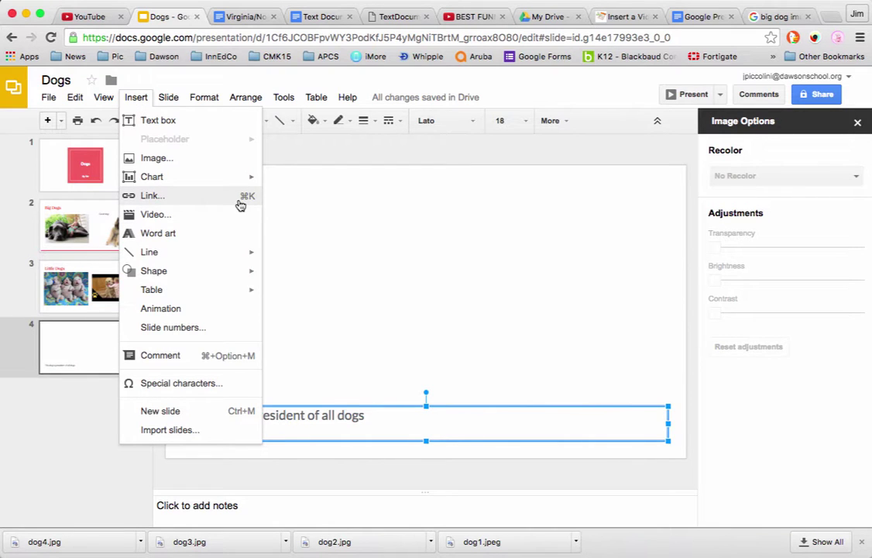
left_click(341, 234)
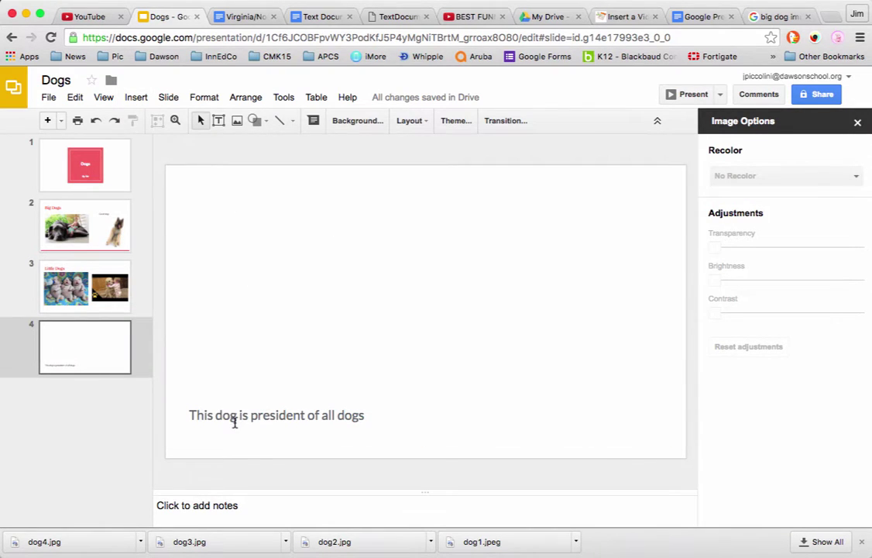
left_click_drag(235, 418, 188, 418)
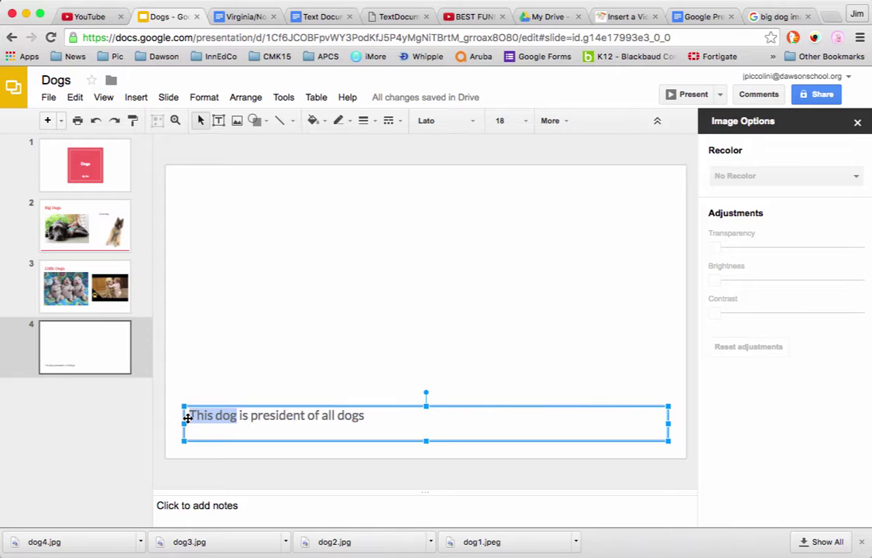
key("super+k")
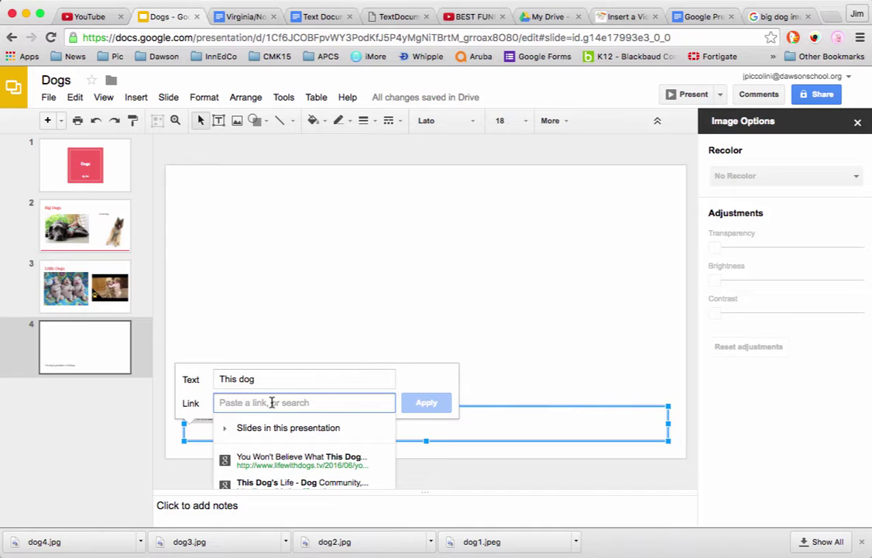
type("www.youtube.com/watch?v=APcCpZCrnhw")
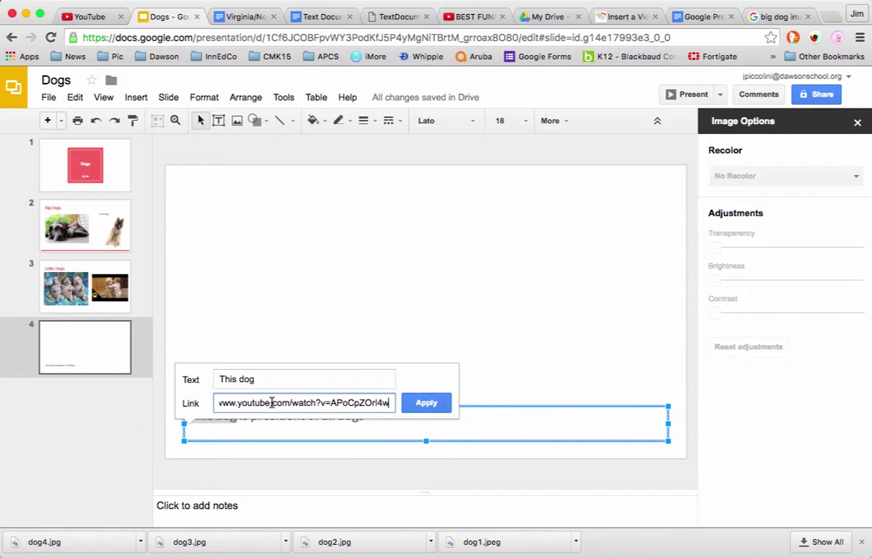
left_click(433, 405)
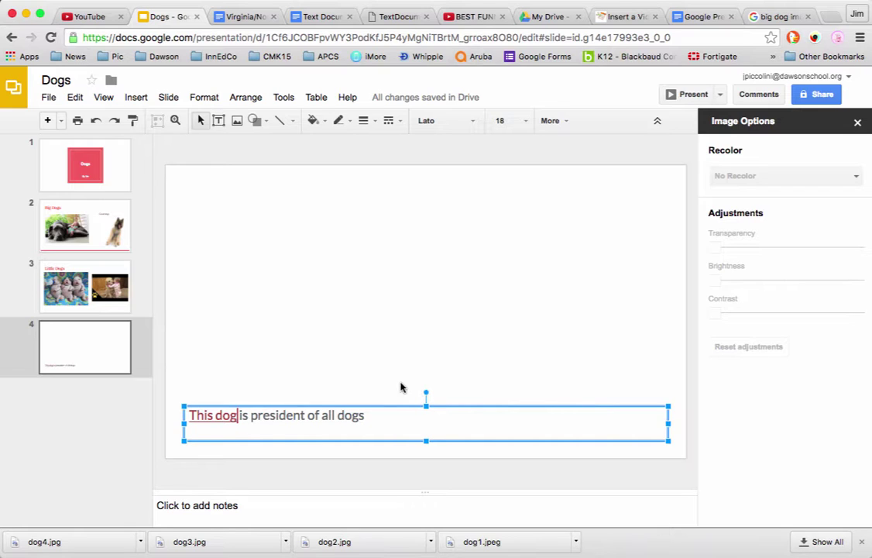
left_click(369, 417)
type(".")
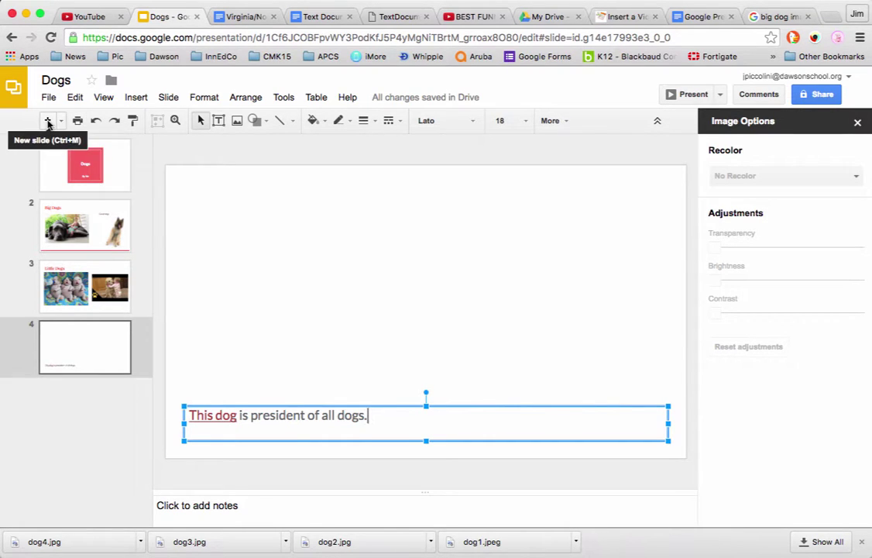
Step: Add a new slide after slide 4 and enter "Click here to start over." in its caption box
left_click(48, 121)
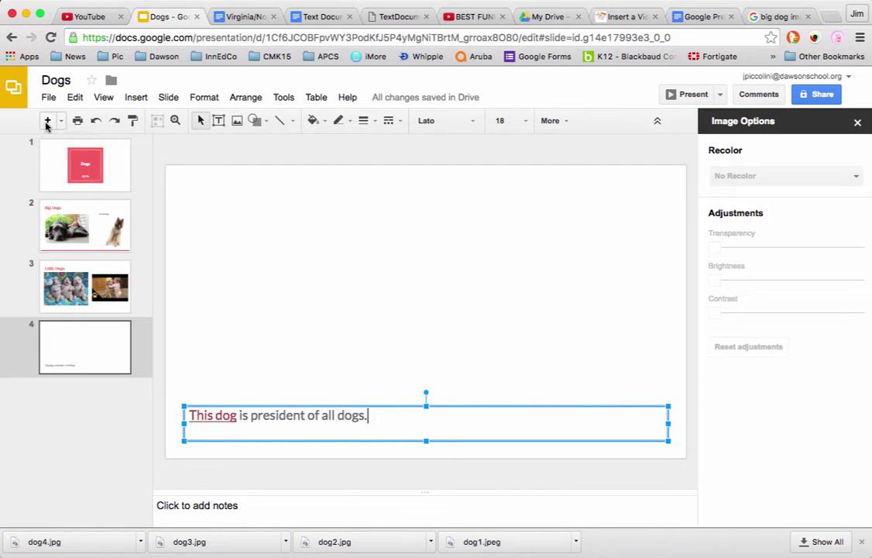
left_click(235, 420)
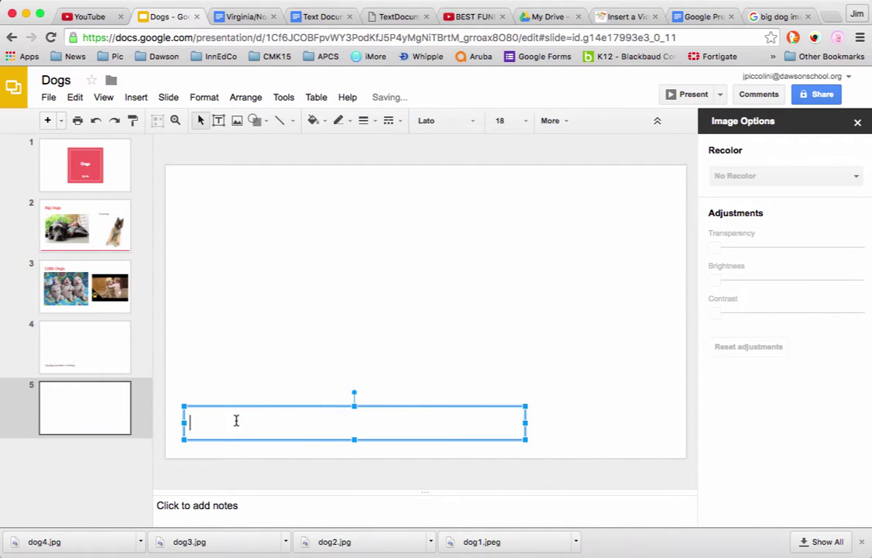
type("Click here to start over.")
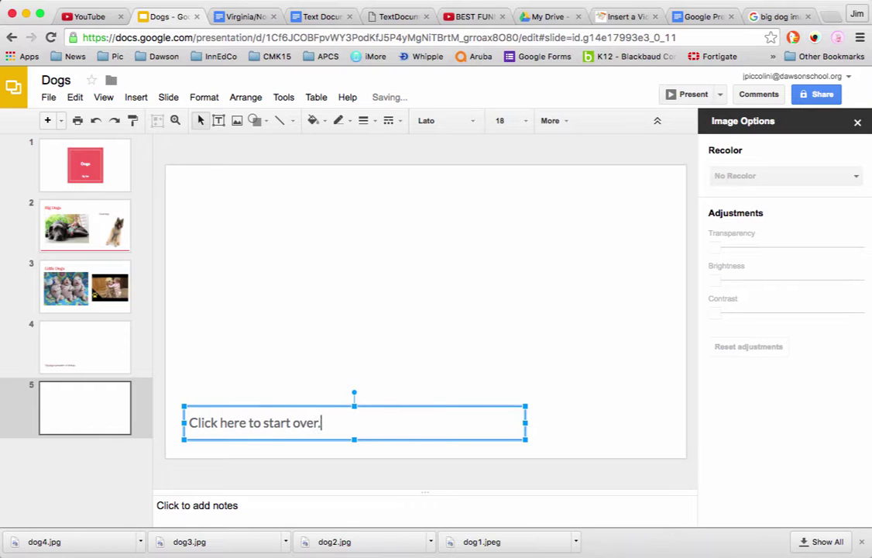
Step: Link the words "Click here" in slide 5's caption to the First Slide of this presentation
left_click_drag(246, 422, 190, 423)
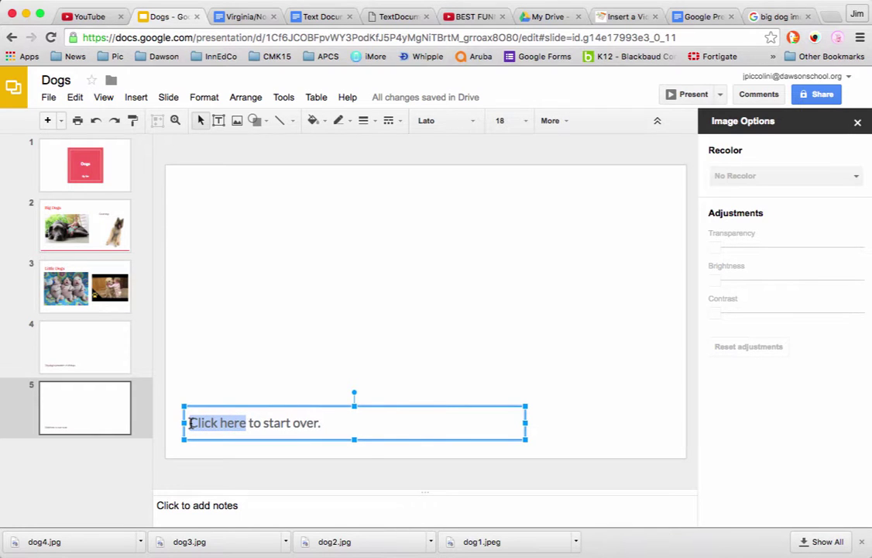
left_click(132, 98)
left_click(172, 200)
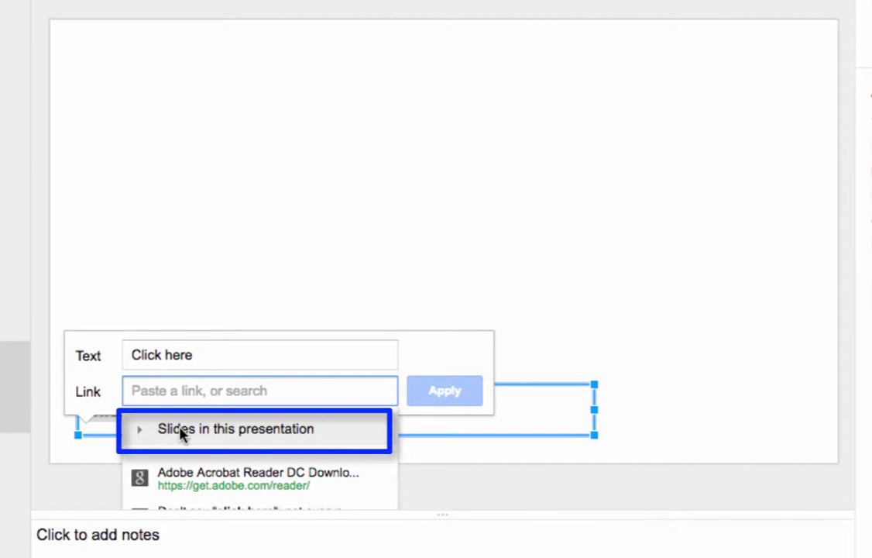
left_click(153, 434)
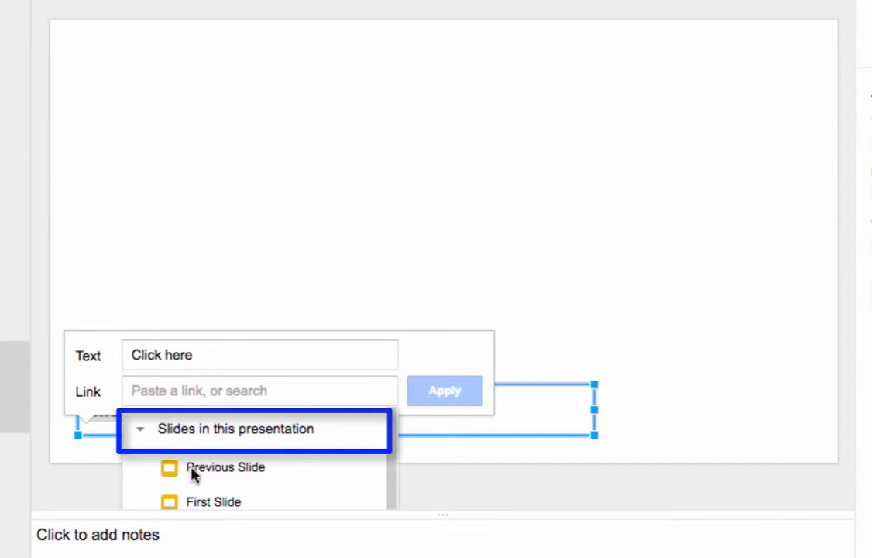
scroll(242, 465, "down", 1)
scroll(241, 465, "down", 1)
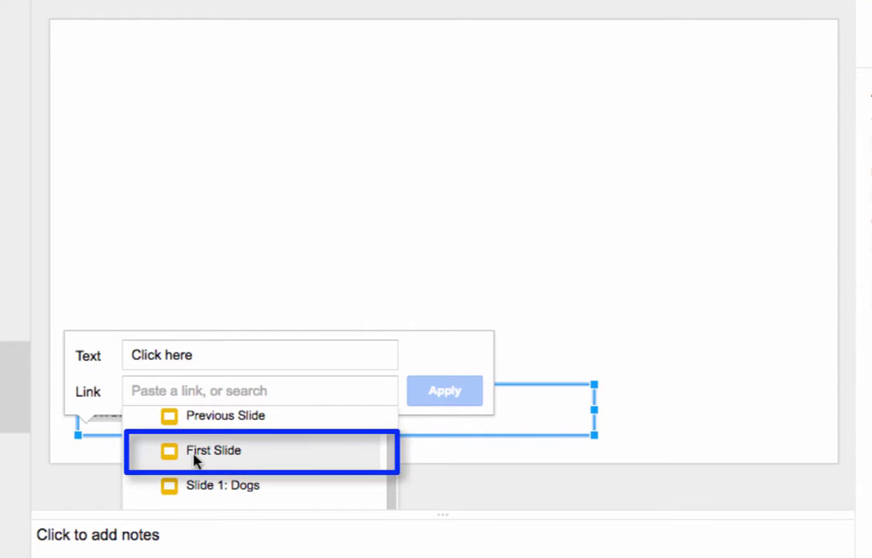
left_click(245, 463)
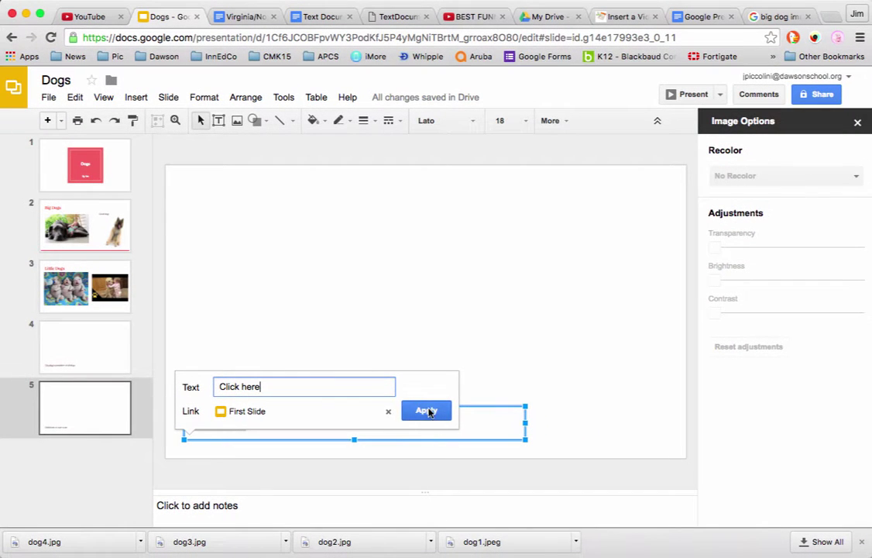
left_click(436, 399)
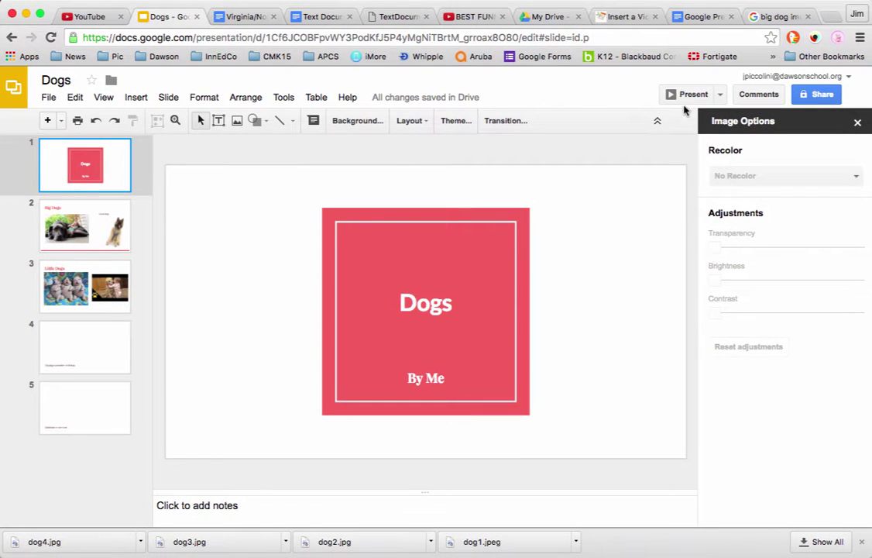
Step: Start presenting the Dogs slideshow from slide 1
left_click(683, 98)
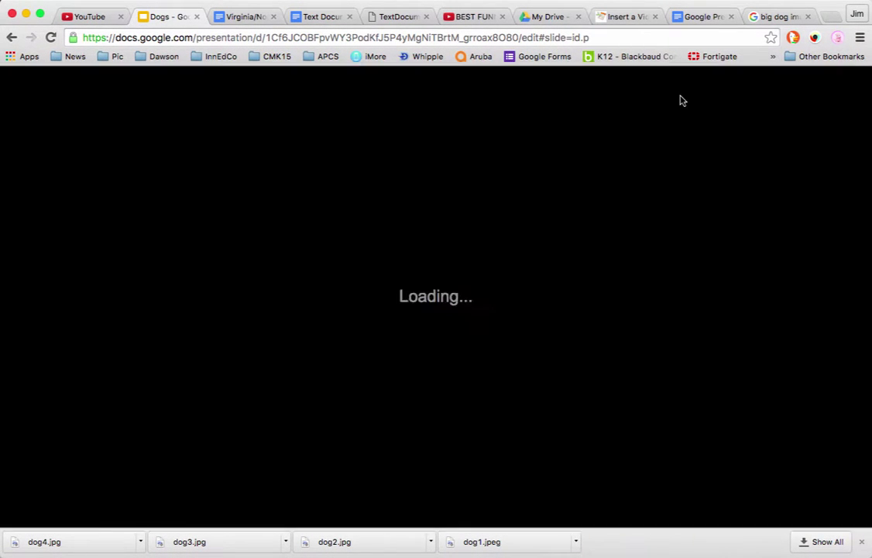